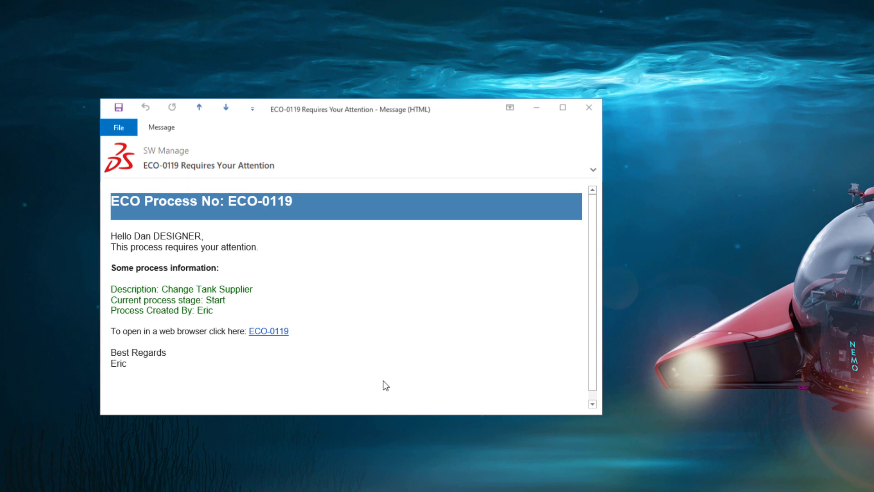
From the ECO-0119 link, show the Frame Rear BOM filtered to Outsource items
left_click(281, 334)
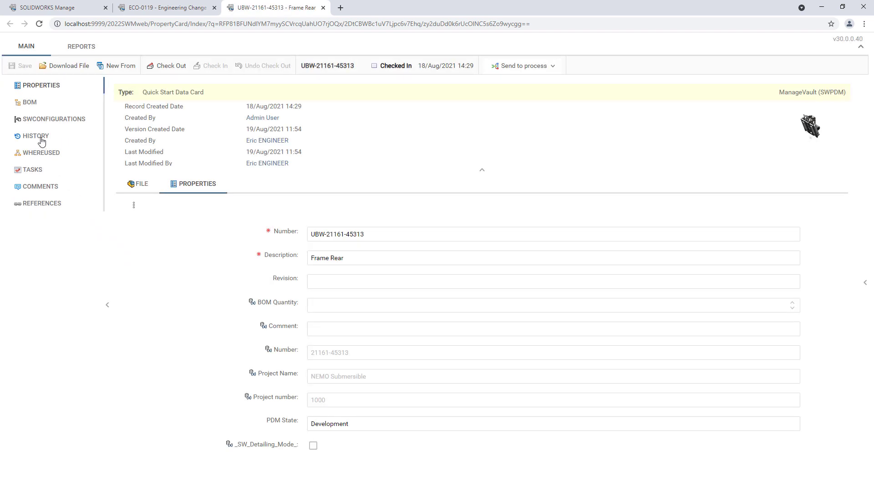
left_click(23, 104)
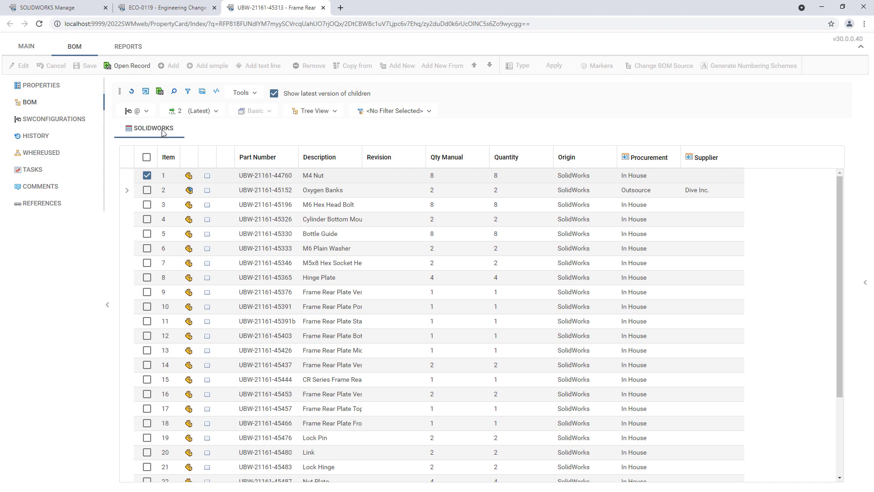
left_click(427, 112)
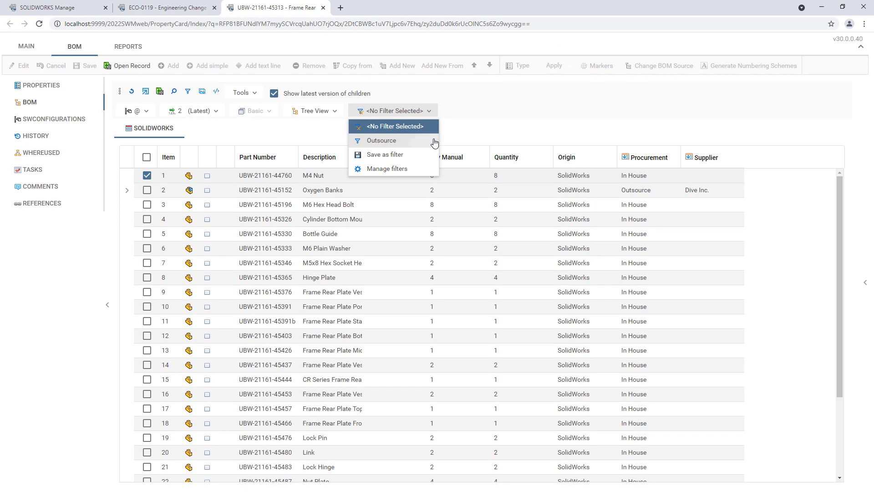
left_click(435, 143)
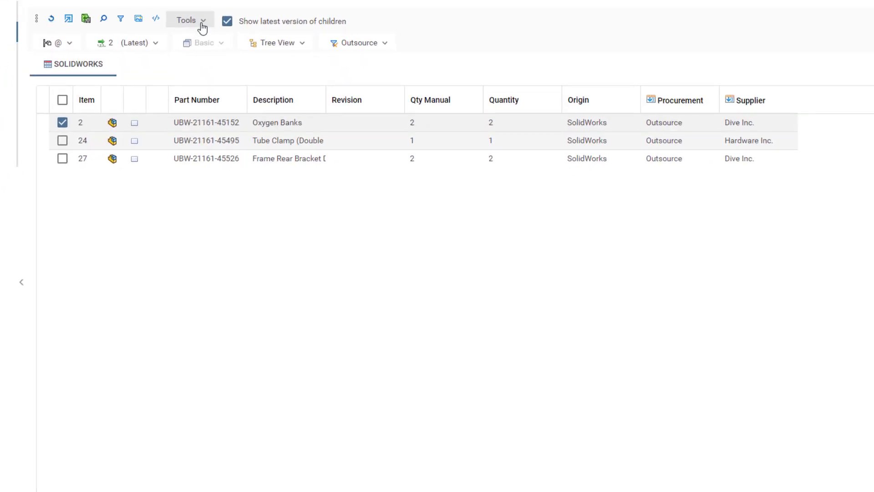
Share the outsourced BOM as a copyable link with only the Supplier column editable
left_click(254, 98)
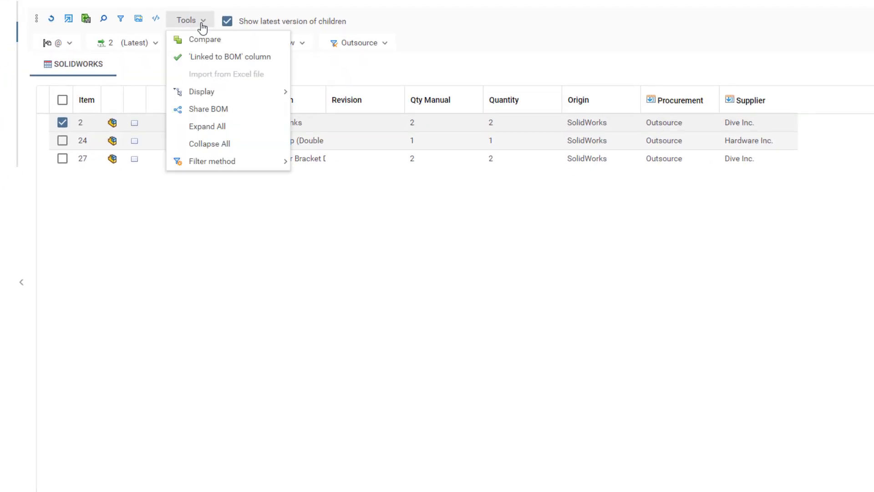
left_click(243, 111)
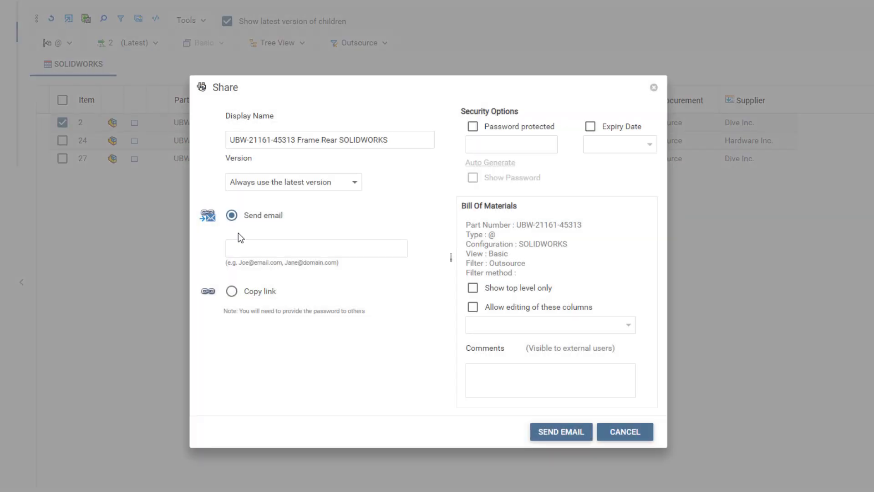
left_click(232, 292)
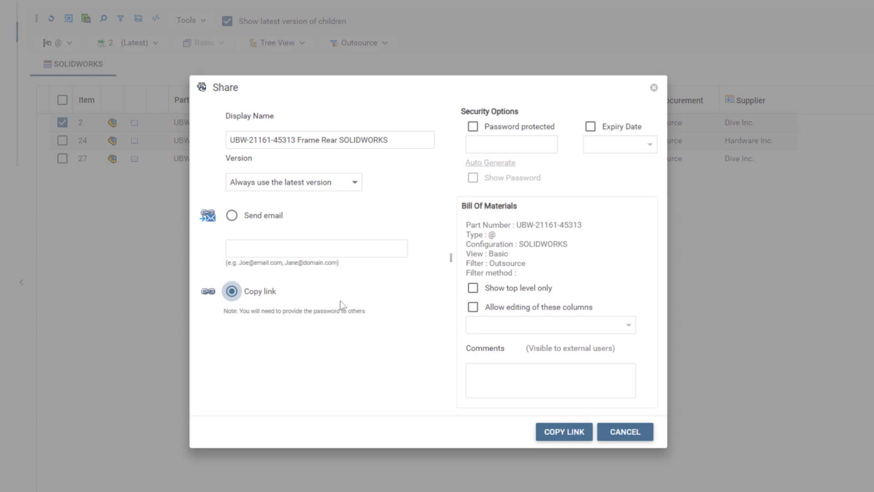
left_click(473, 307)
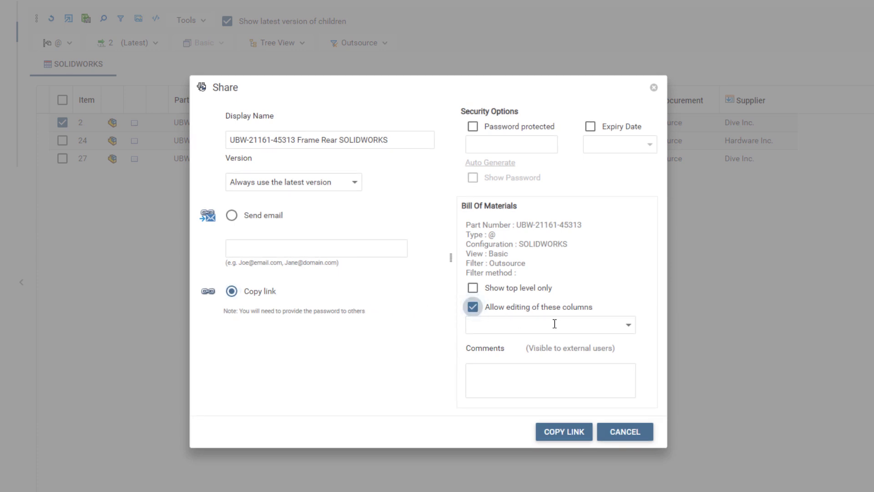
left_click(626, 325)
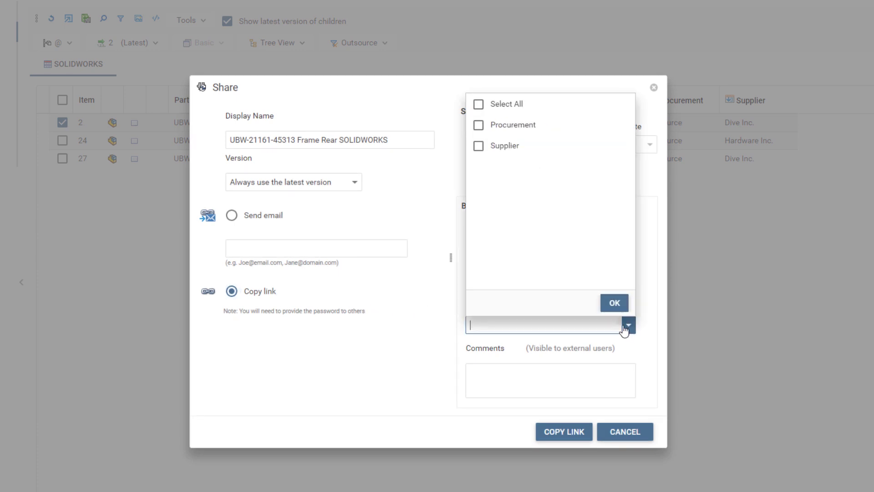
left_click(479, 146)
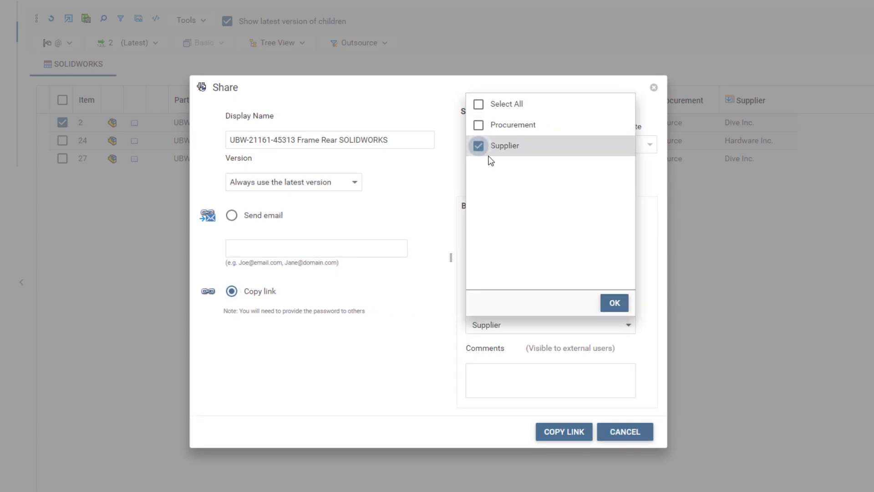
left_click(613, 303)
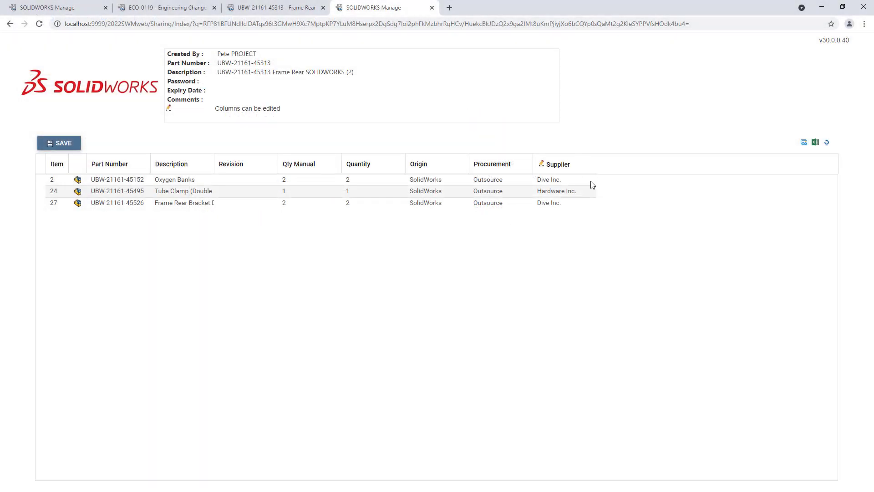
On the shared page, set Oxygen Banks' supplier to H20 Bottle Co. and save
left_click(590, 183)
left_click(591, 242)
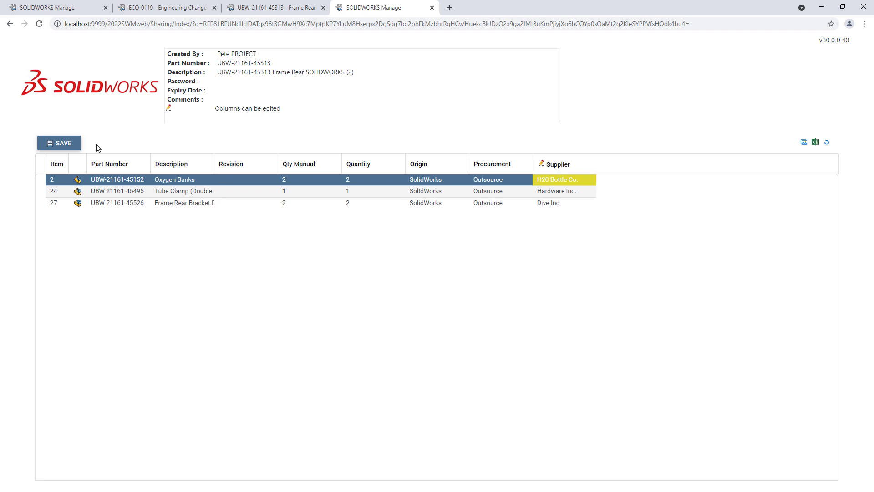
left_click(62, 145)
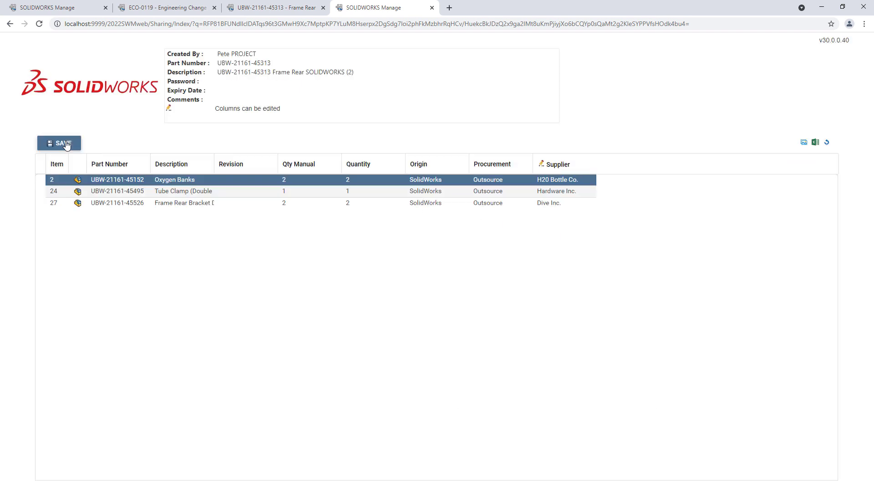
Refresh the Frame Rear BOM to confirm the new supplier, then go to the dashboard
left_click(259, 8)
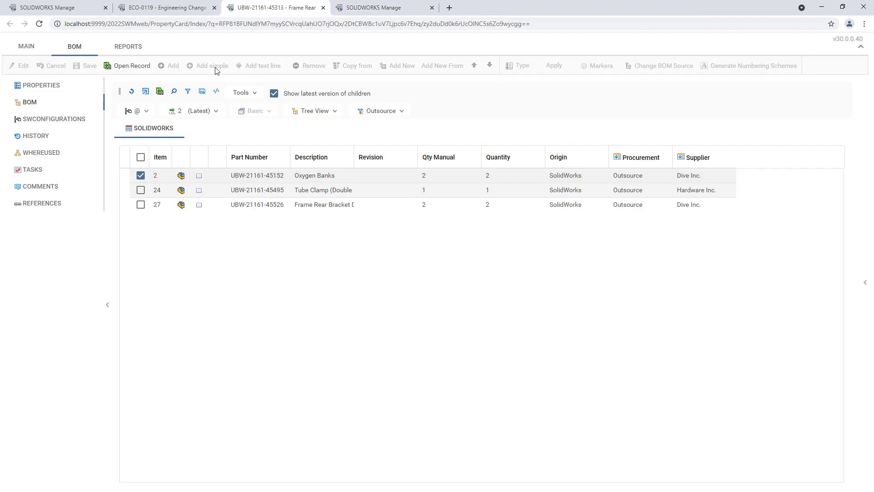
left_click(131, 93)
left_click(83, 10)
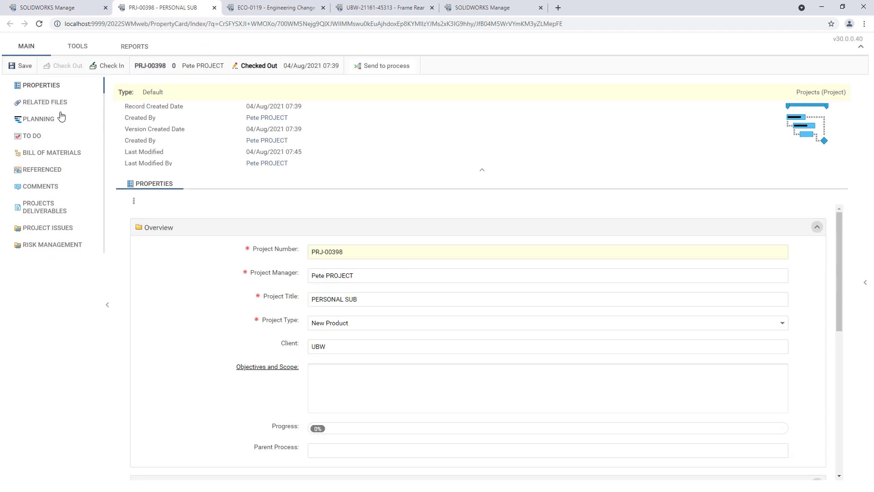
Mark the Design stage's Frame Weldment task as uncompleted in the PLANNING view
left_click(39, 118)
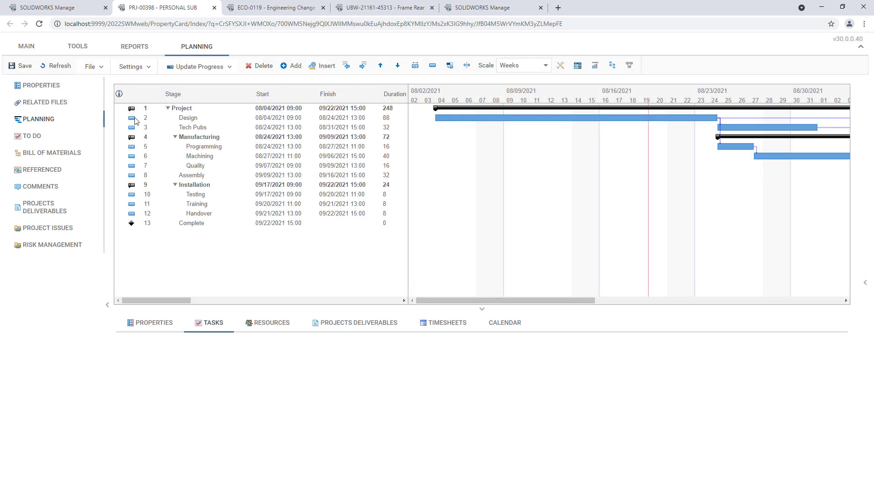
left_click(134, 119)
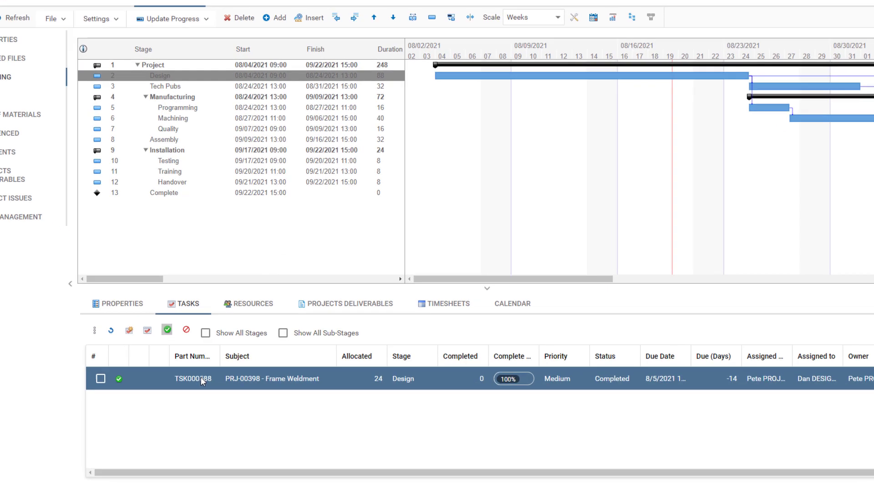
right_click(218, 390)
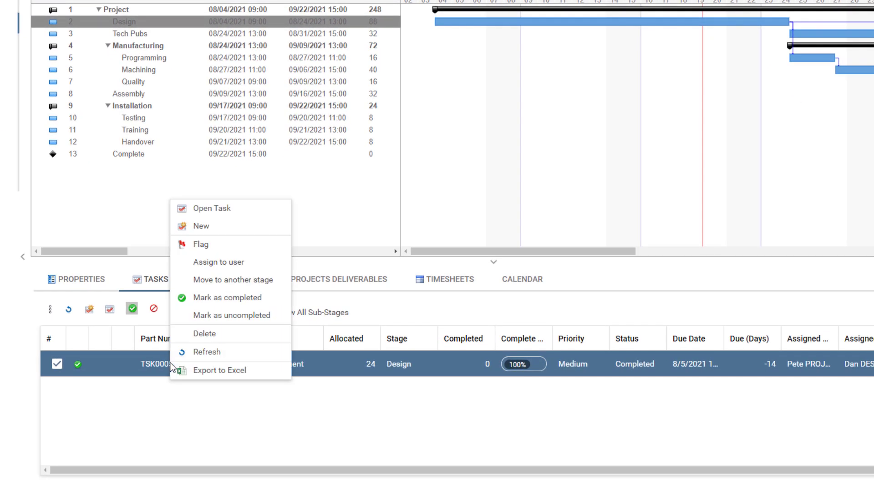
left_click(191, 315)
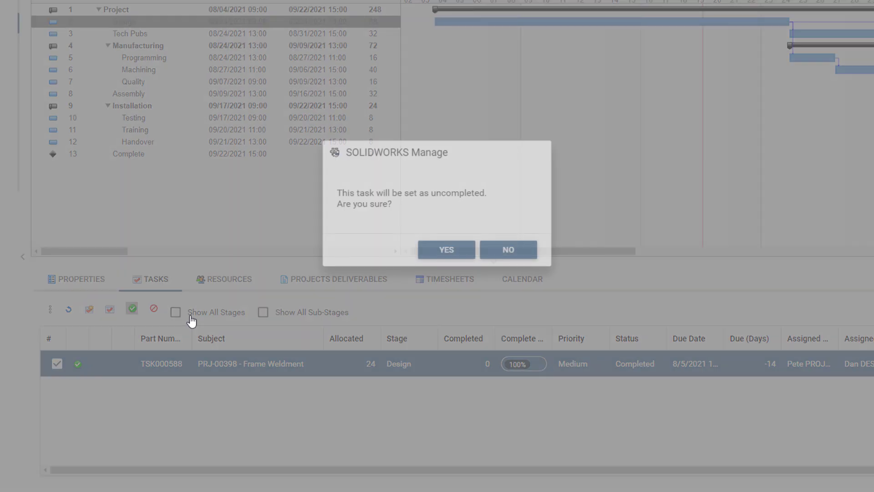
left_click(438, 250)
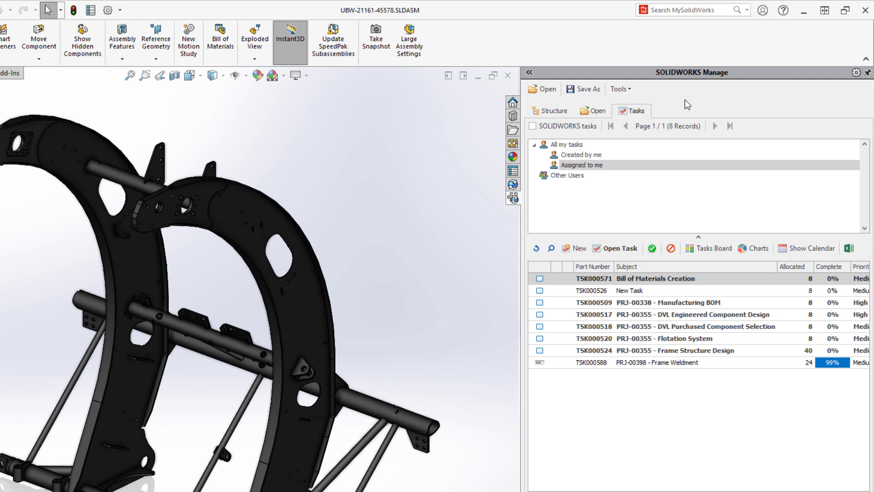
On the Tasks Board, create and save the In Progress task 'Follow up with lead welder on changes'
left_click(534, 126)
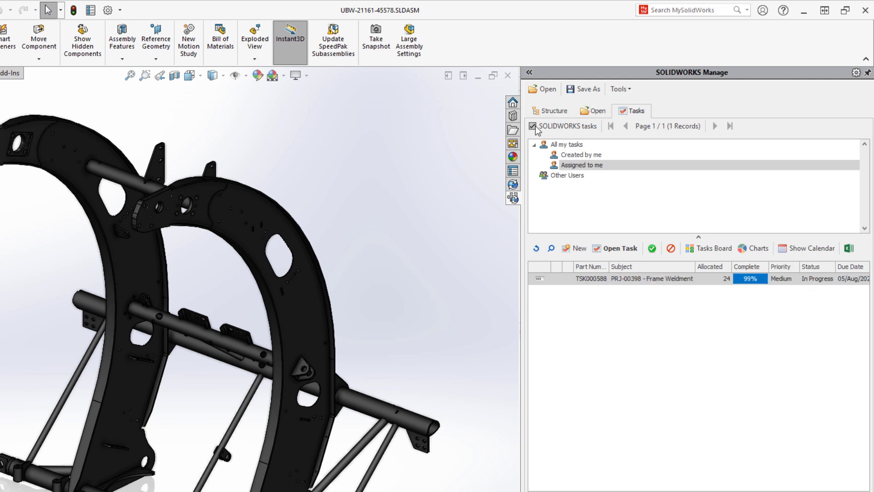
left_click(537, 129)
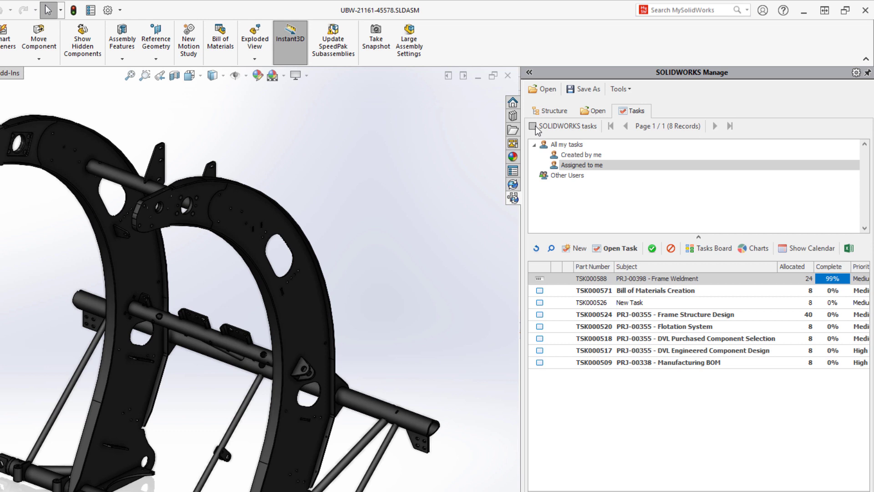
left_click(692, 248)
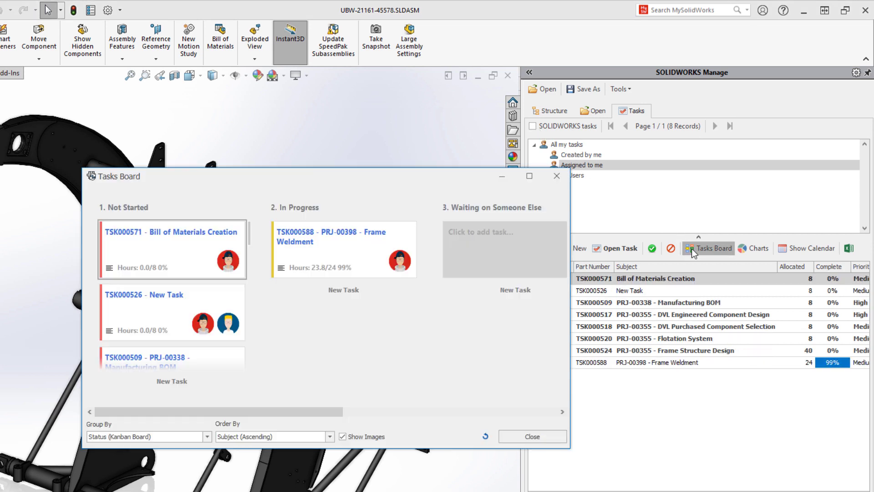
left_click(410, 287)
type("Follow up with lead welder on changes")
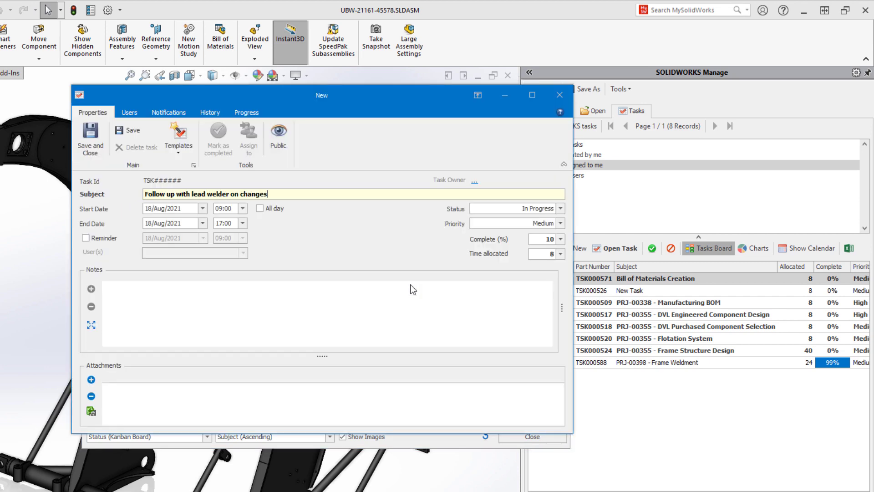
left_click(94, 135)
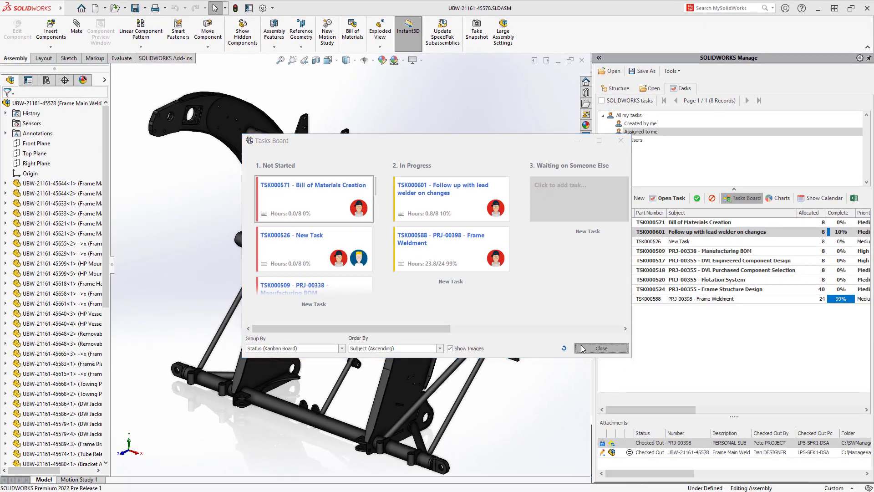
Close the Tasks Board and view the Frame Main Weld Structure tab
left_click(564, 366)
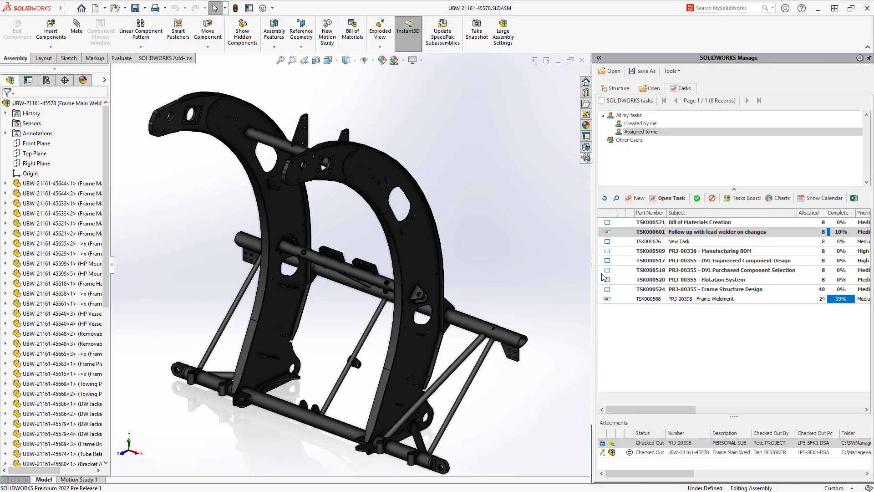
left_click(618, 88)
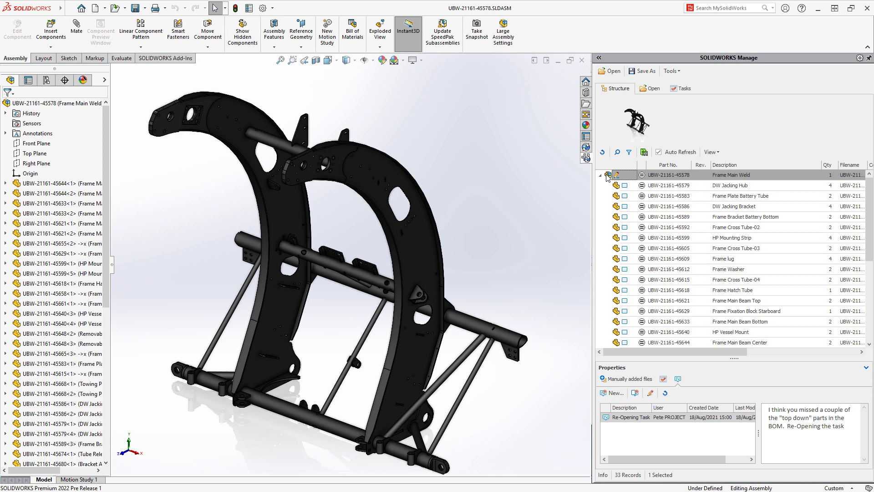
right_click(607, 177)
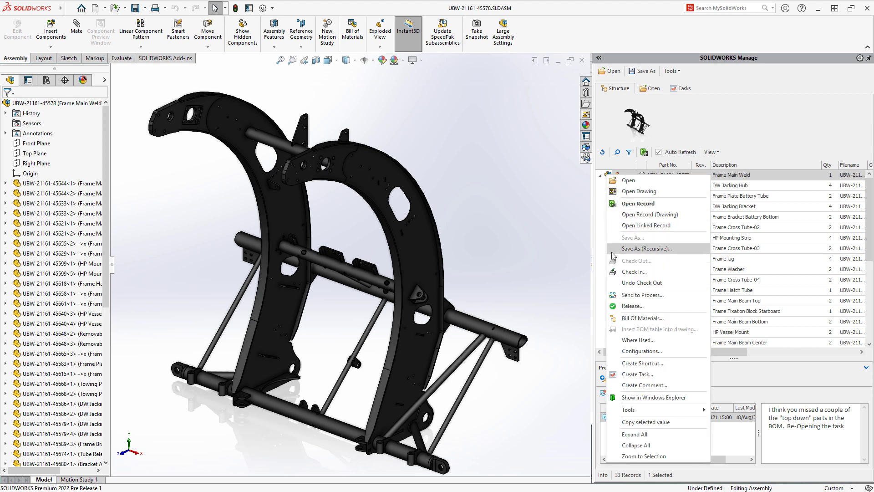
left_click(615, 318)
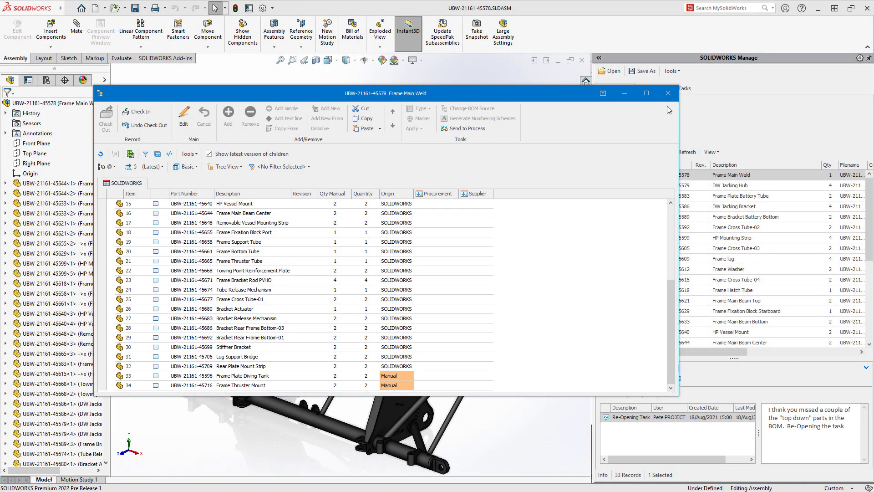
left_click(670, 94)
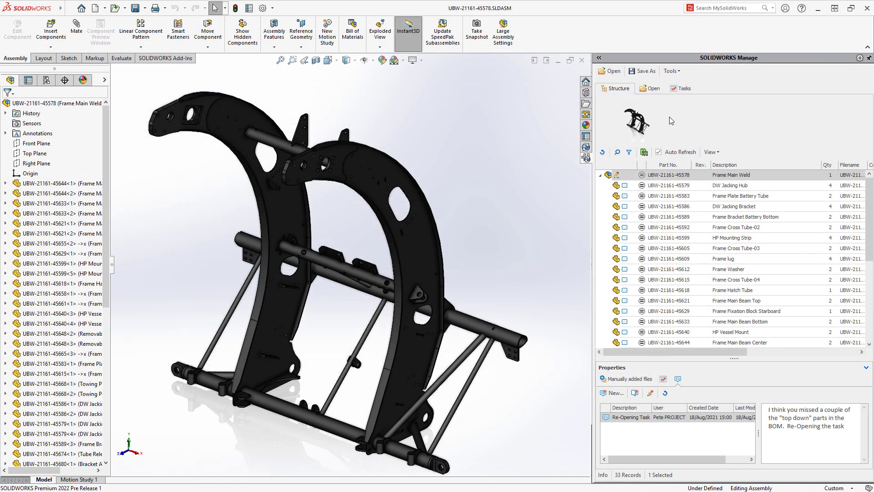
Drag Frame Thruster Mount from Manually added files into the assembly
left_click(604, 378)
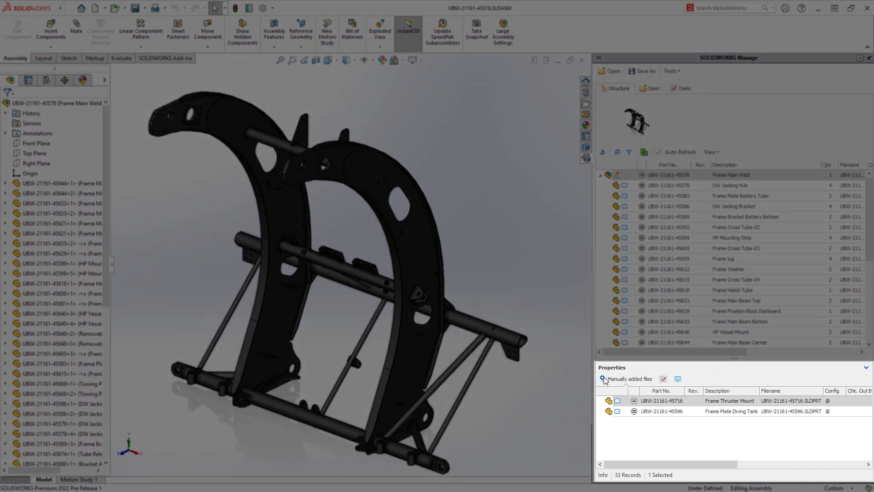
left_click(610, 402)
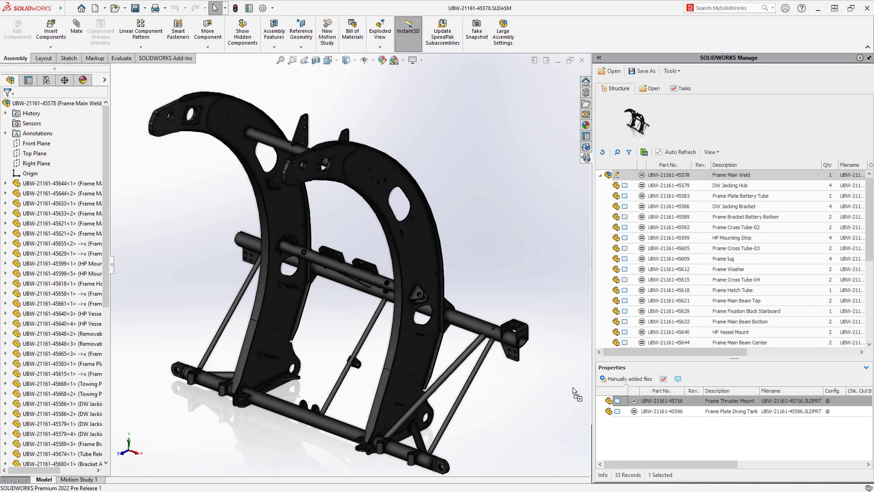
left_click_drag(610, 403, 574, 392)
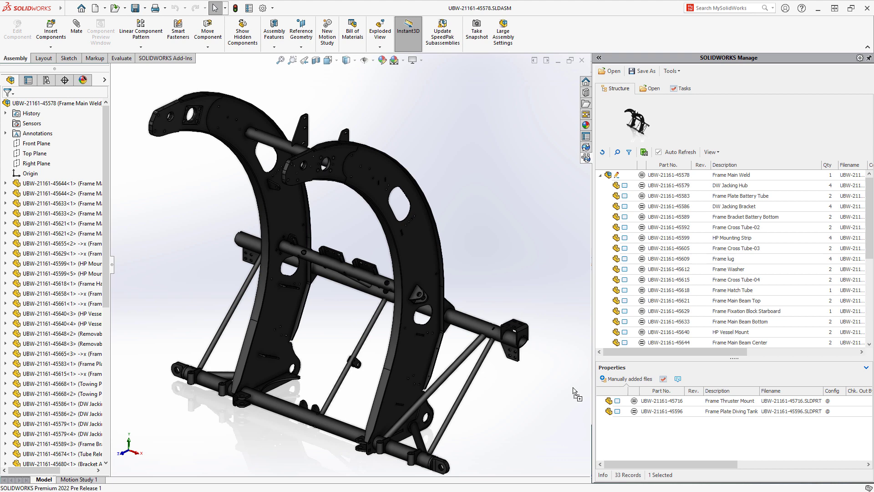
Remove both manually added parts from the BOM and confirm
right_click(609, 403)
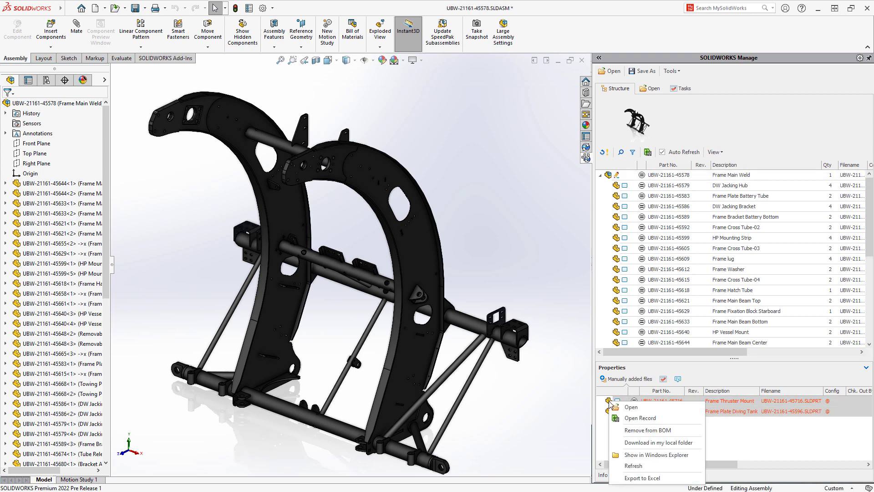
left_click(619, 430)
key("Return")
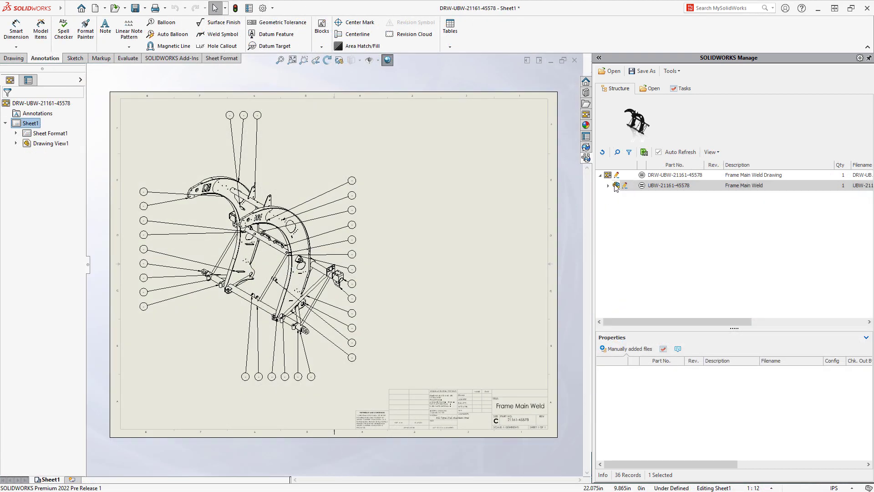
Insert a BOM table from linked record MFG-00161 onto the Frame Main Weld drawing
right_click(615, 186)
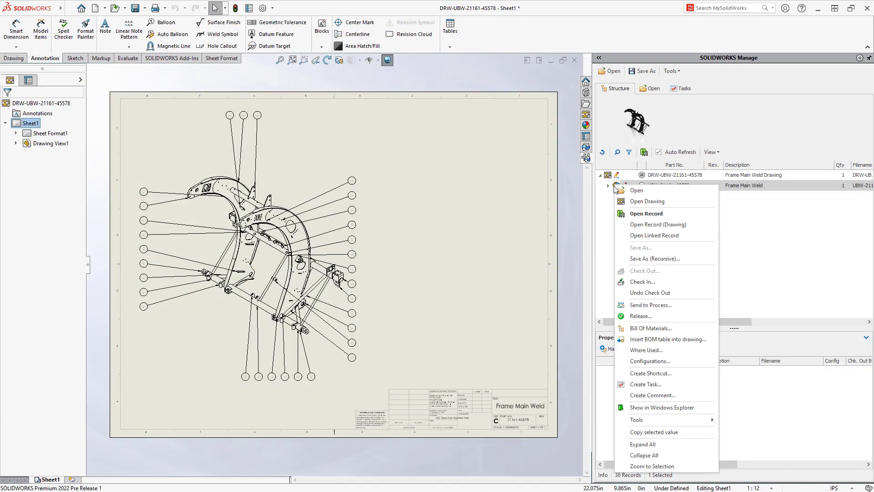
left_click(623, 339)
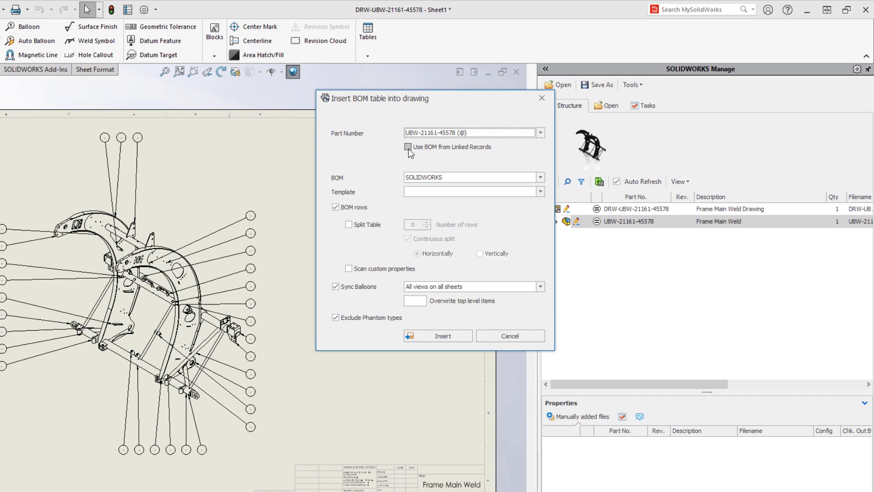
left_click(408, 147)
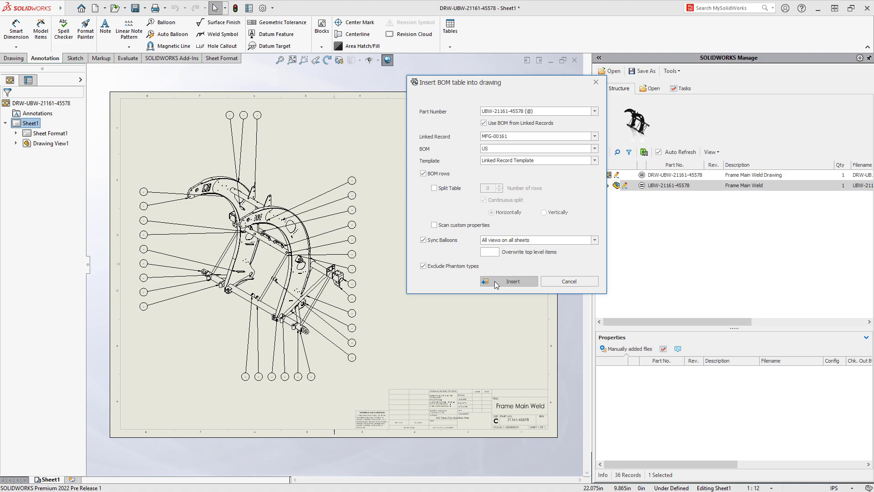
left_click(495, 280)
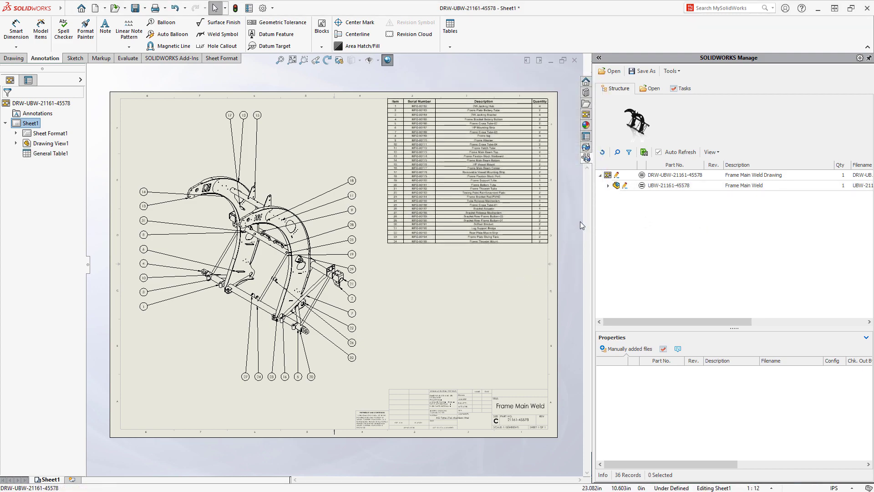
right_click(616, 187)
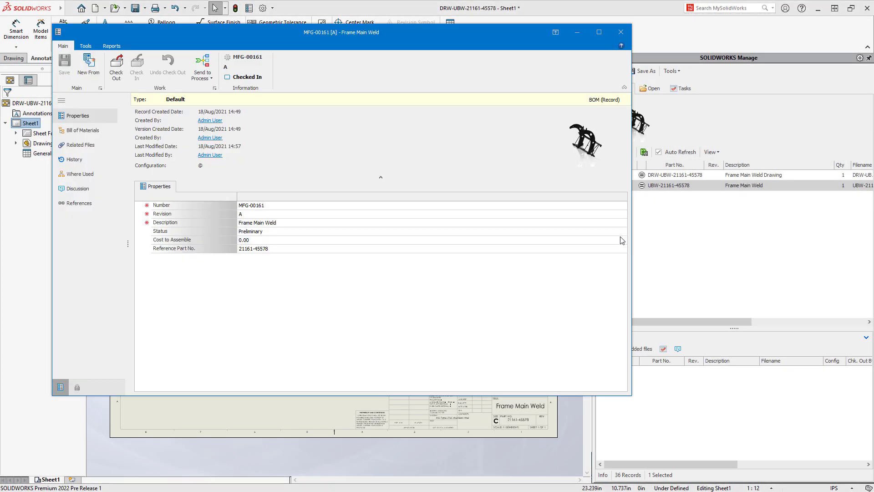
Open D00009.docx from the Certification of Conformance entry in MFG-00161's References
left_click(81, 203)
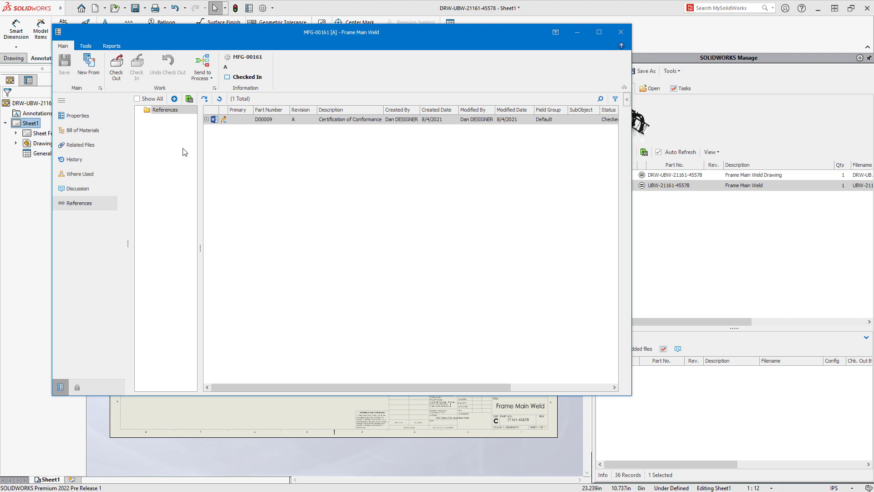
left_click(206, 120)
right_click(216, 141)
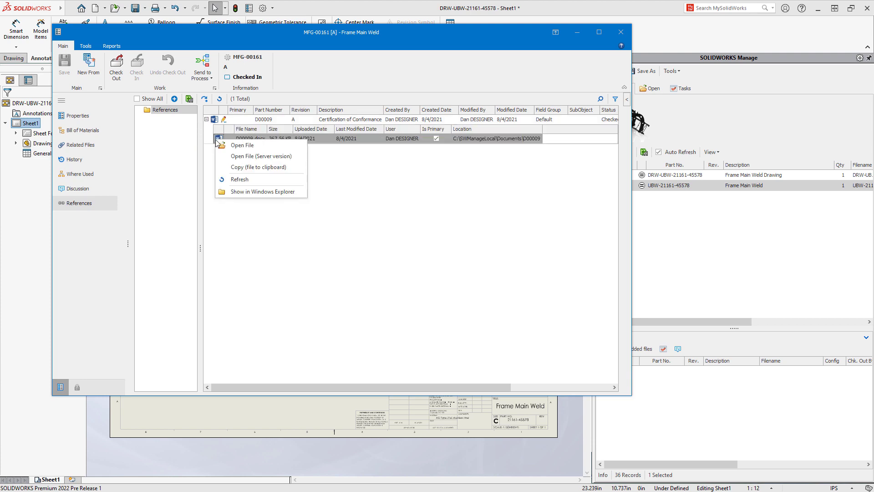
left_click(217, 148)
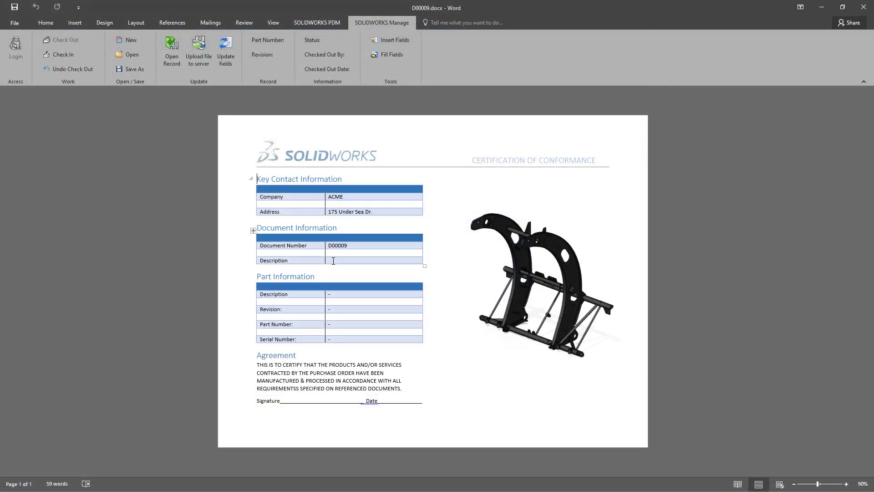
Insert the linked Description field into the certificate's Document Information Description cell
left_click(334, 261)
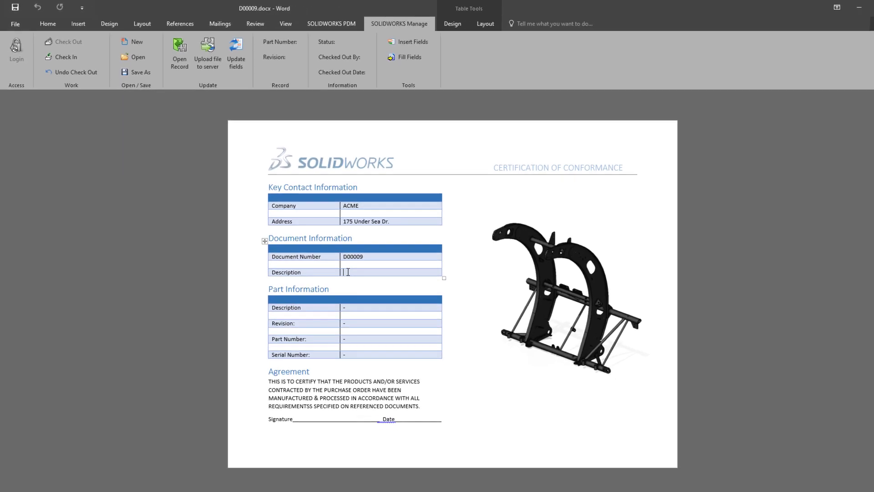
left_click(395, 40)
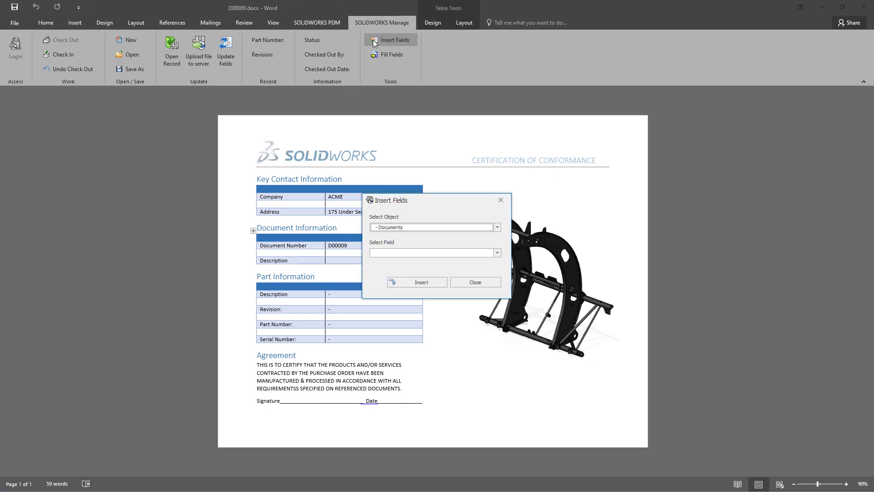
left_click(497, 253)
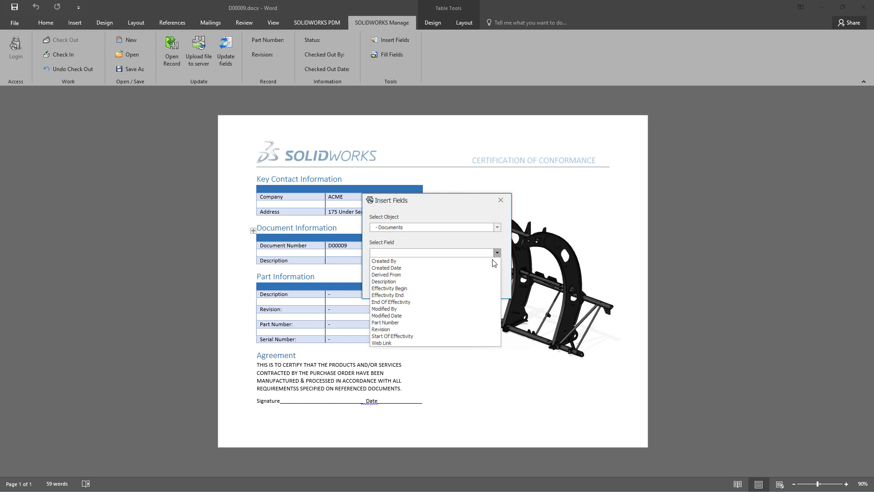
left_click(488, 283)
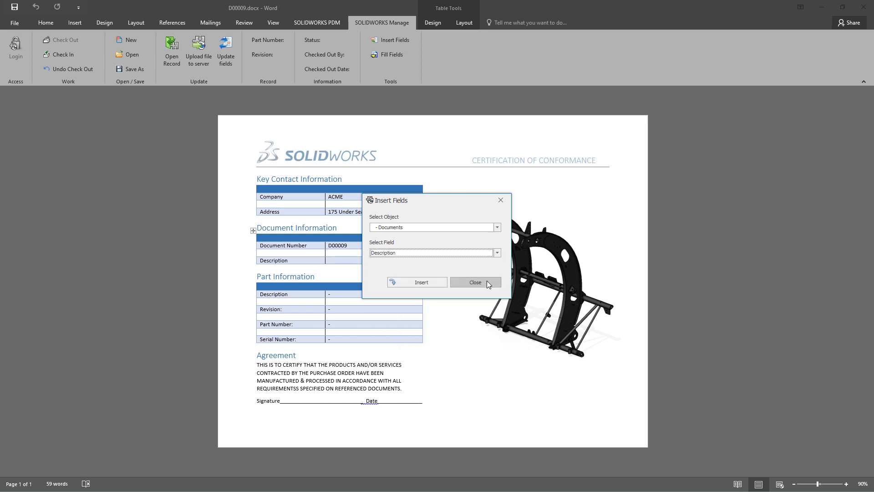
left_click(435, 281)
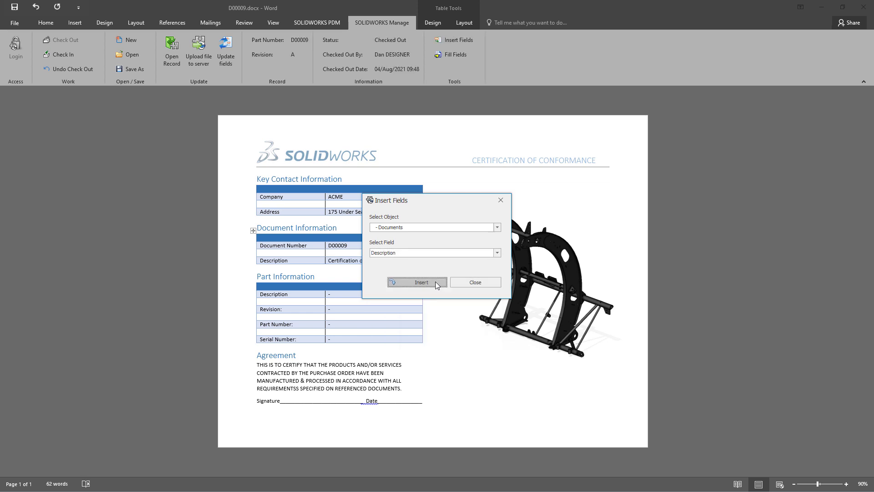
left_click(476, 281)
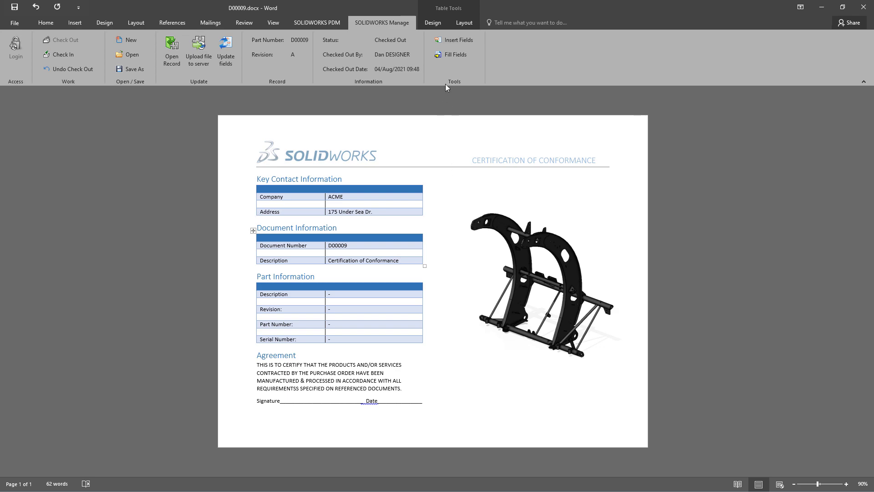
left_click(444, 58)
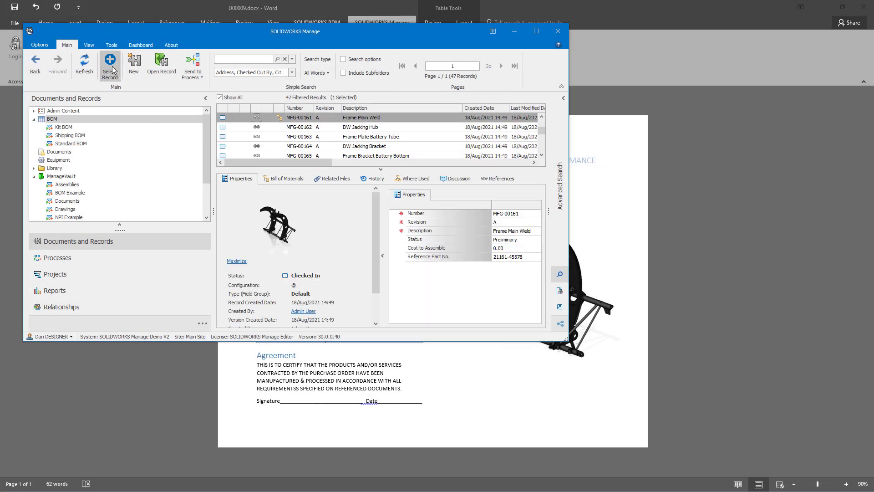
left_click(112, 68)
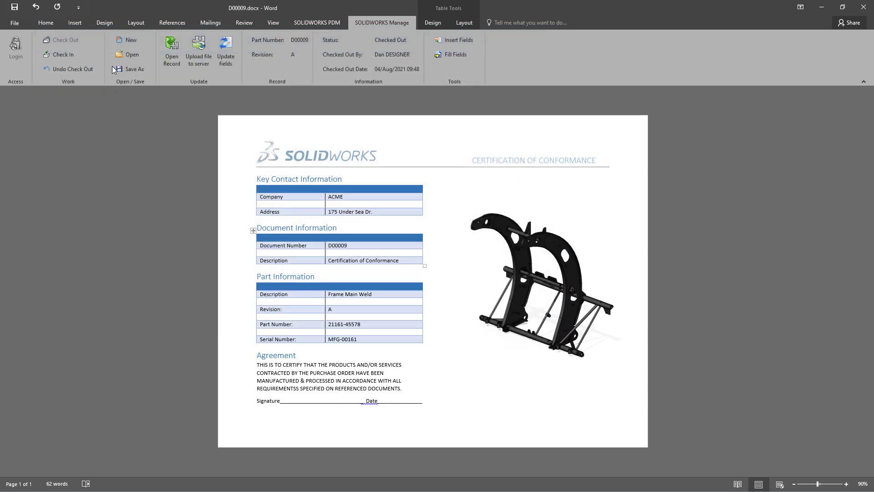